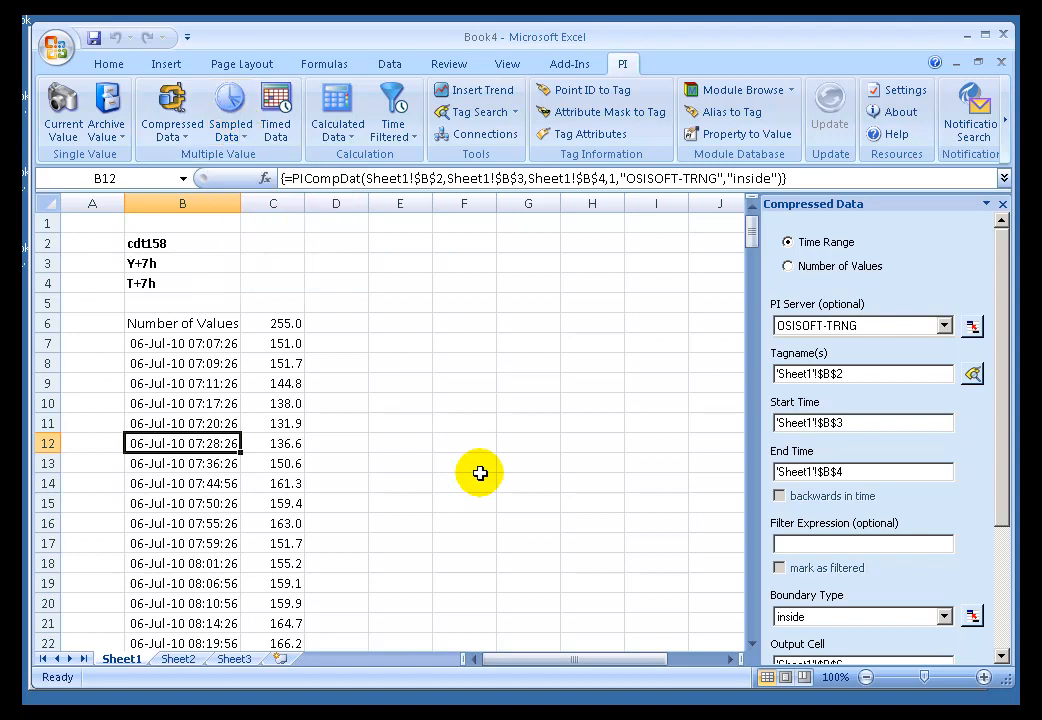
Examine the start and end time cells B3 and B4 and the first and last timestamps of the compressed data output
click(438, 482)
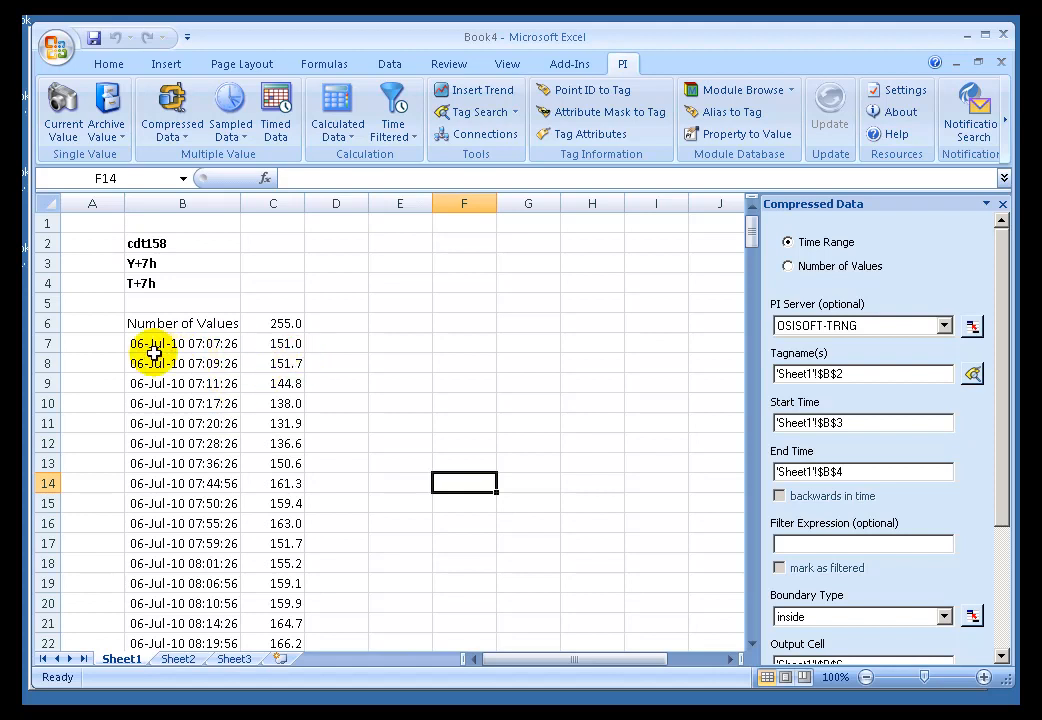
click(180, 262)
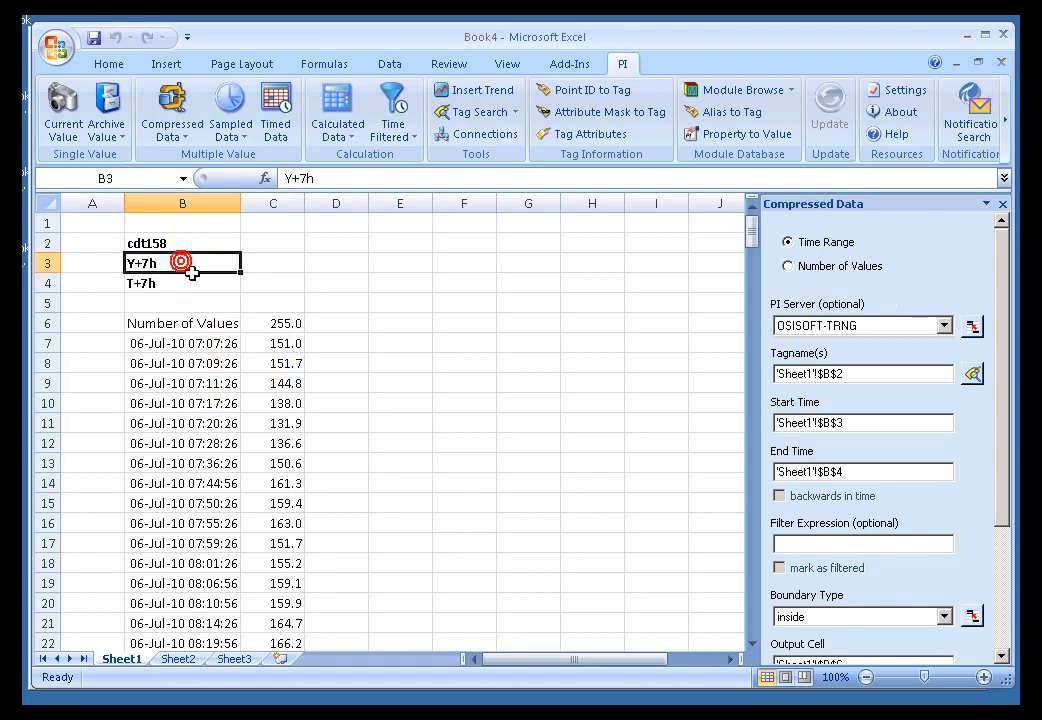
click(170, 285)
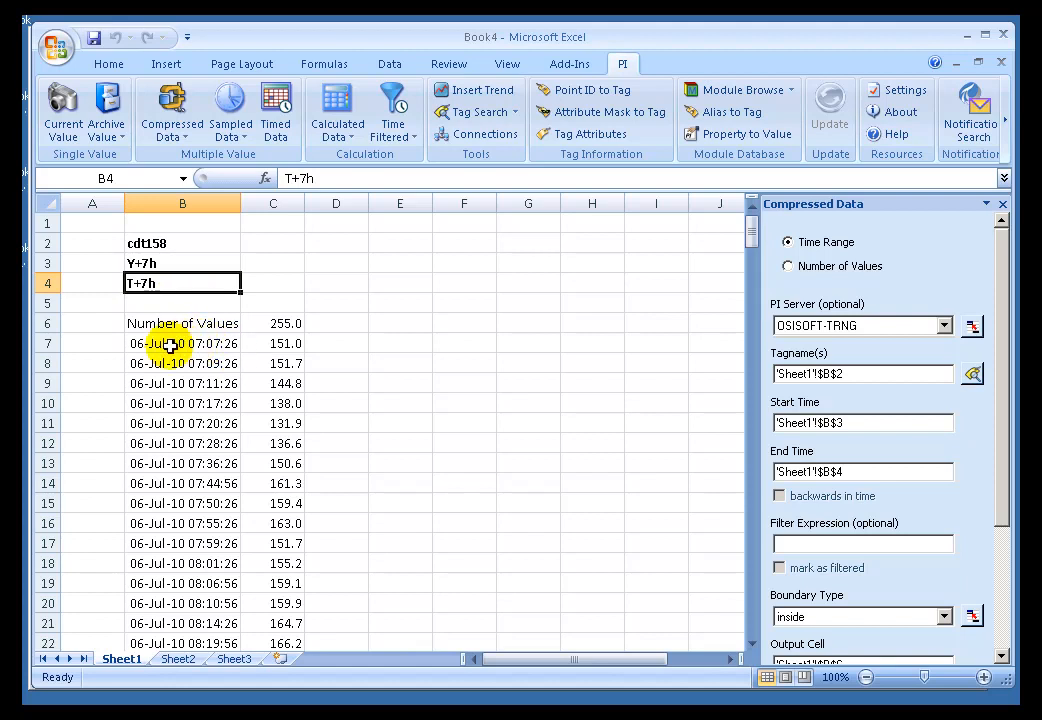
click(341, 343)
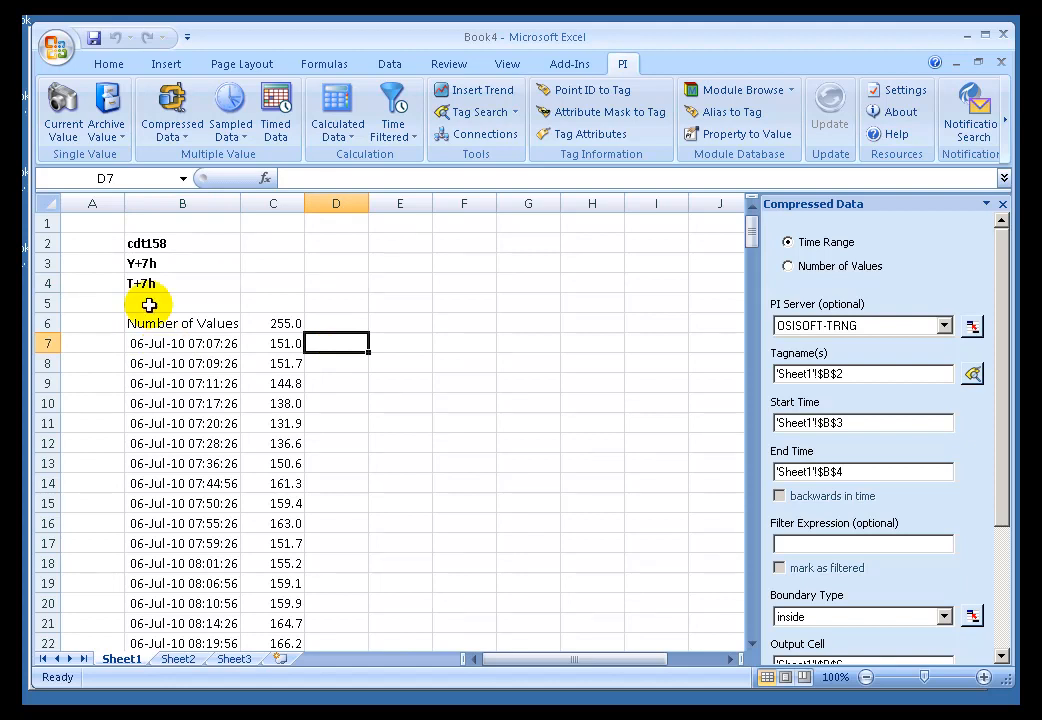
click(165, 345)
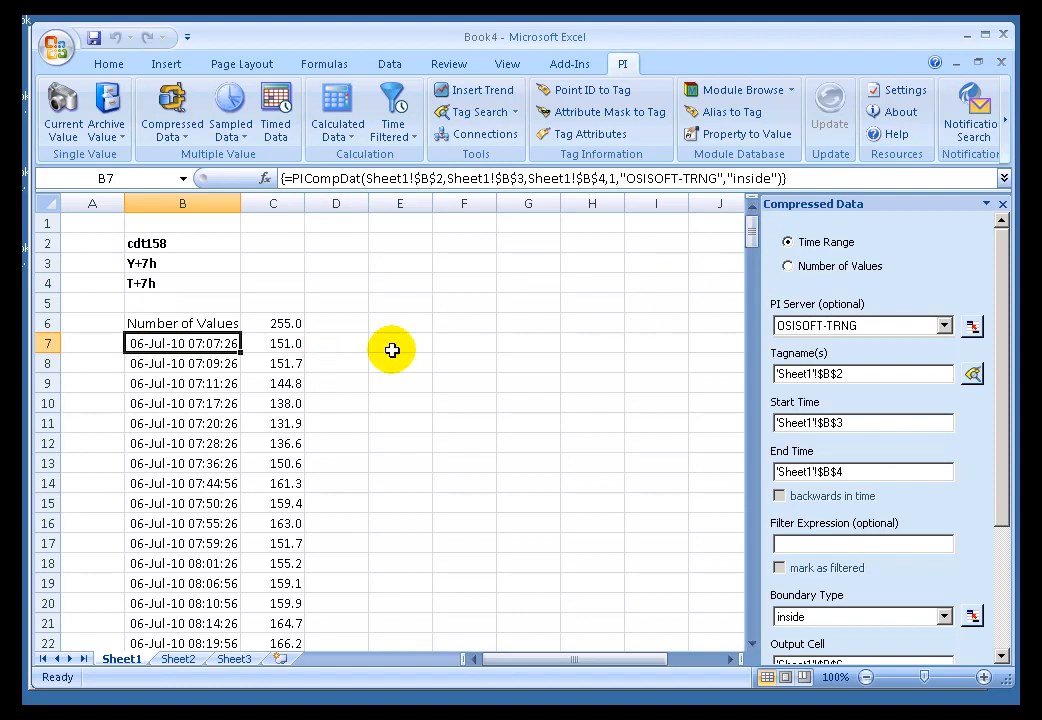
key(ctrl+Down)
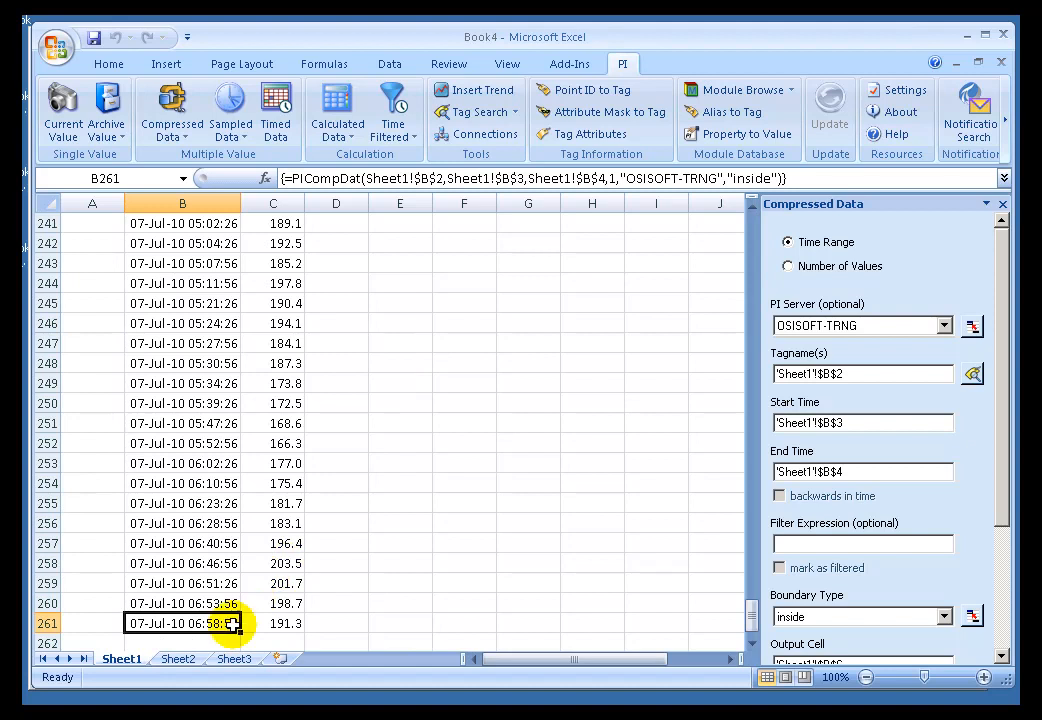
key(ctrl+Up)
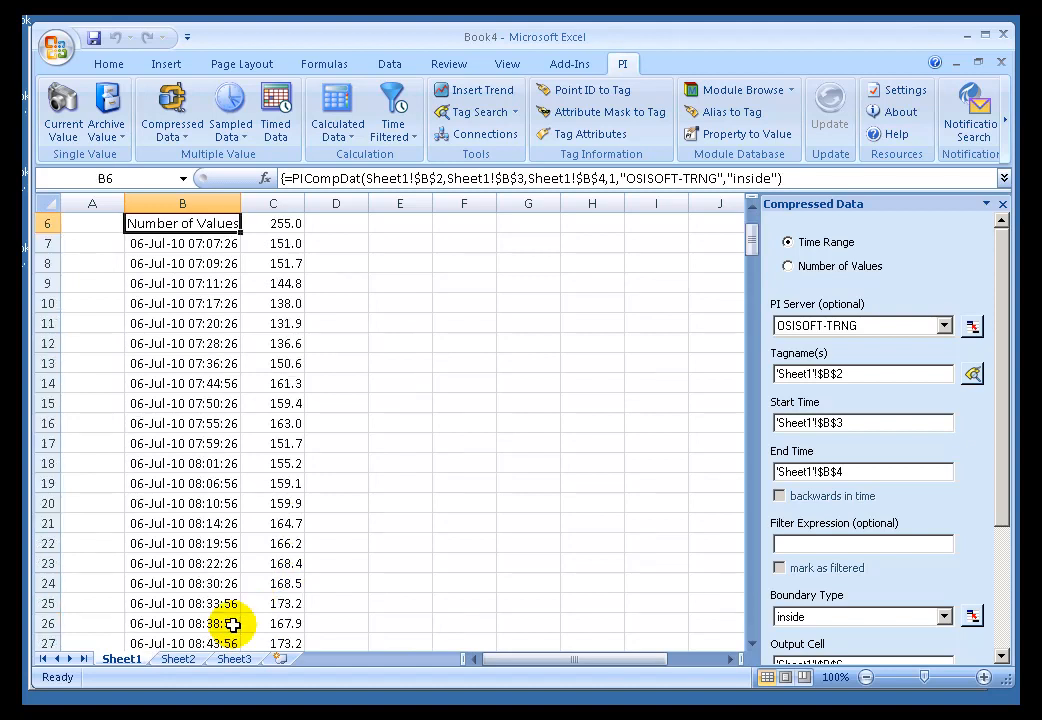
key(Up)
key(Up)
key(Up)
key(Up)
key(Up)
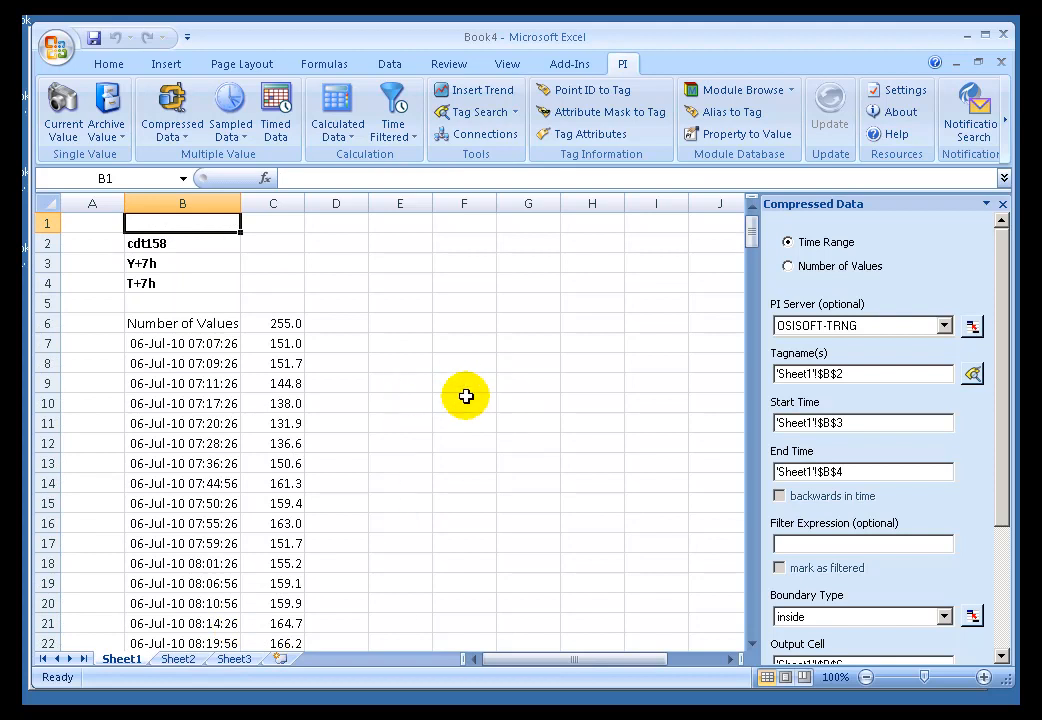
Delete the whole compressed data output array in B6:C261, keeping the tag and time cells above it
click(193, 302)
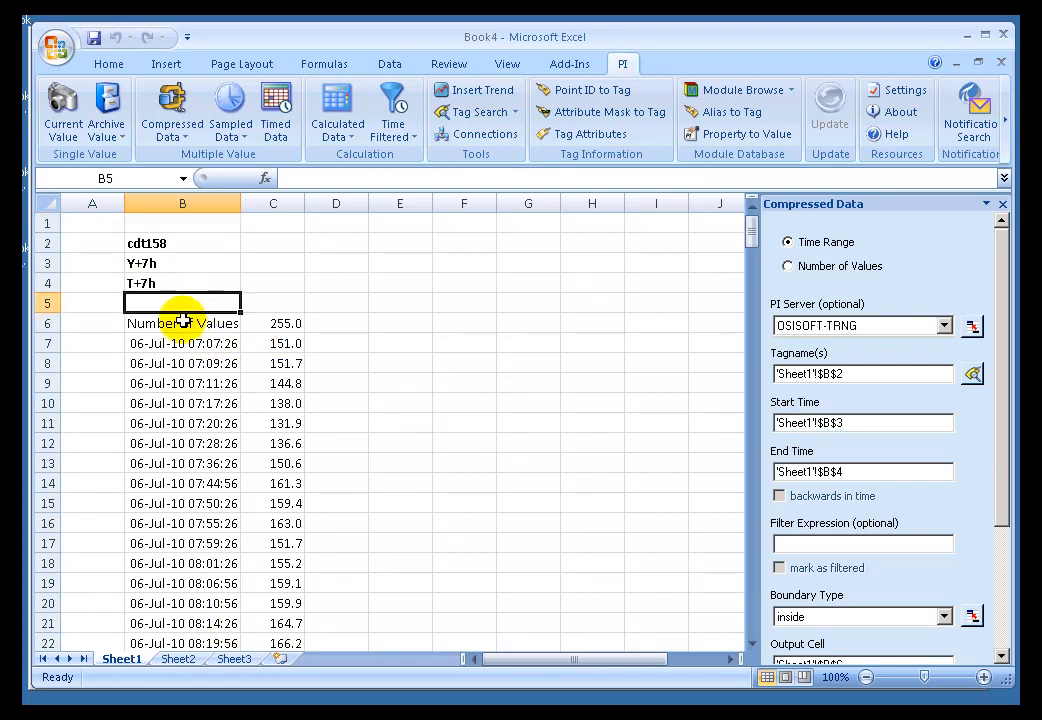
click(183, 320)
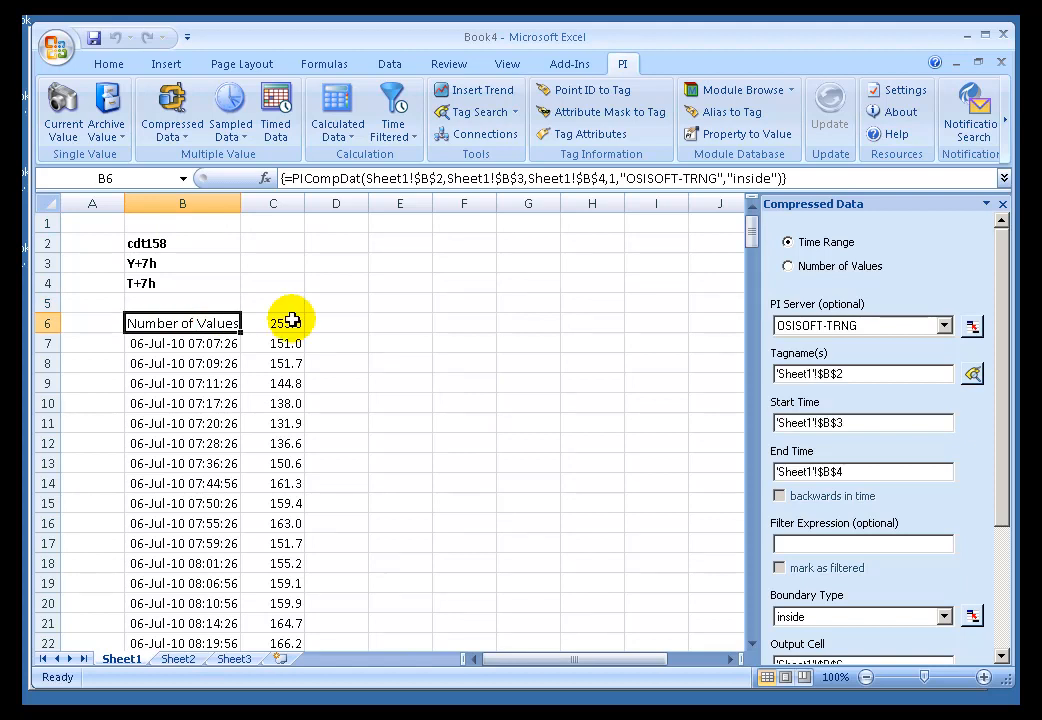
key(ctrl+shift+Down)
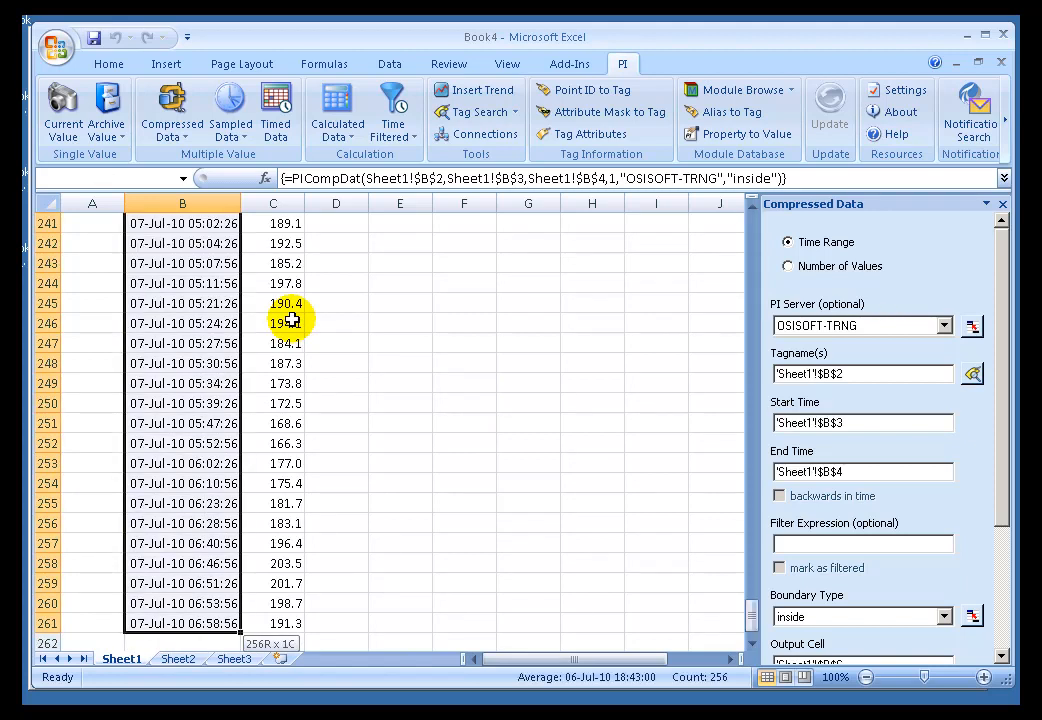
key(shift+Right)
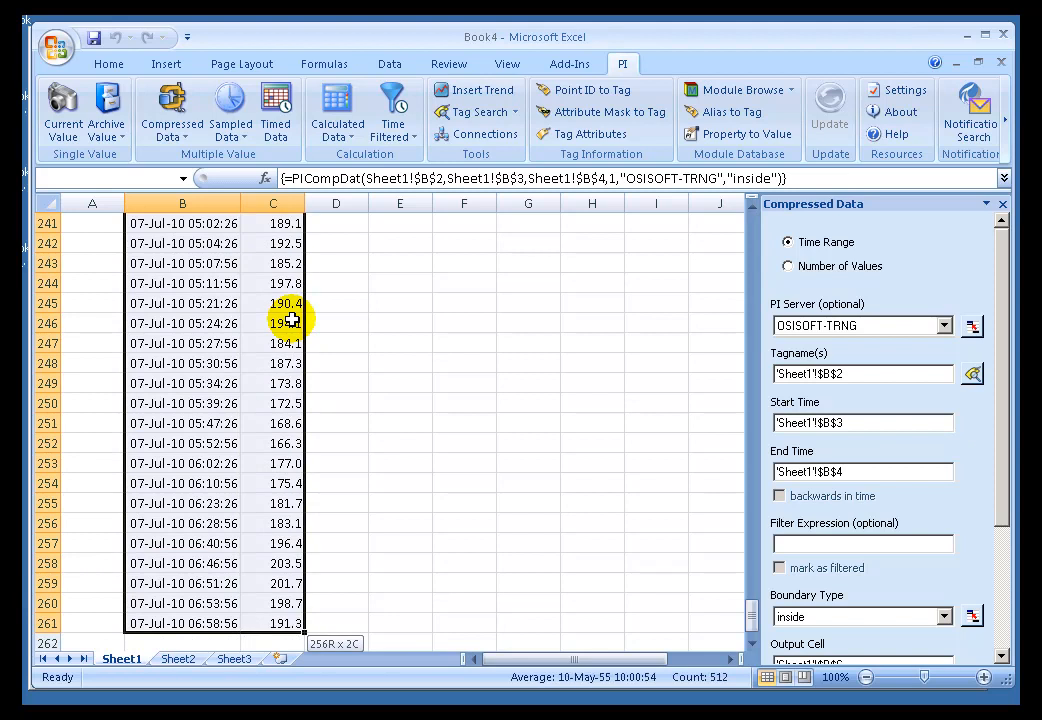
key(Delete)
key(Up)
key(Up)
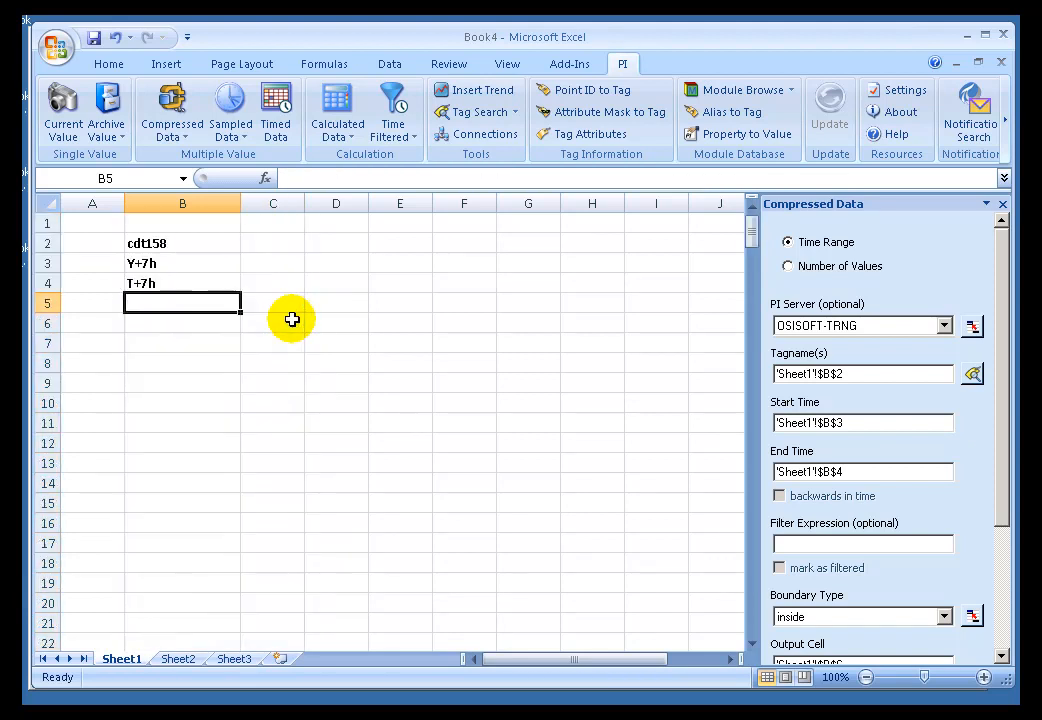
key(Down)
key(Down)
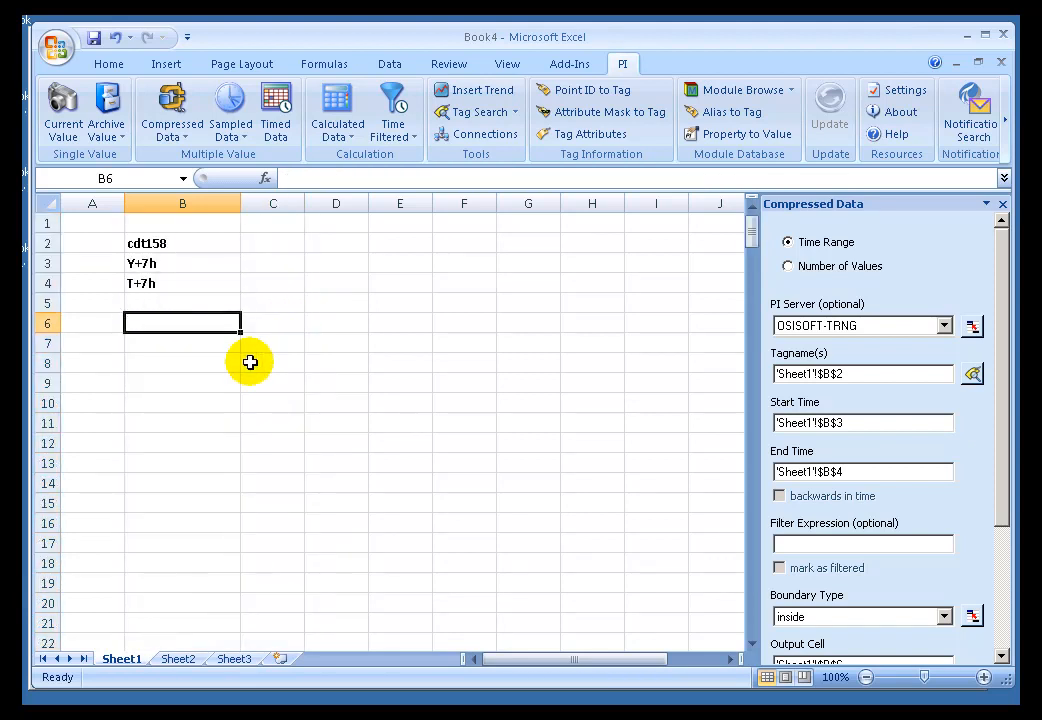
Close the Compressed Data pane and reopen the function with empty cell B6 as the output cell
click(162, 300)
click(163, 330)
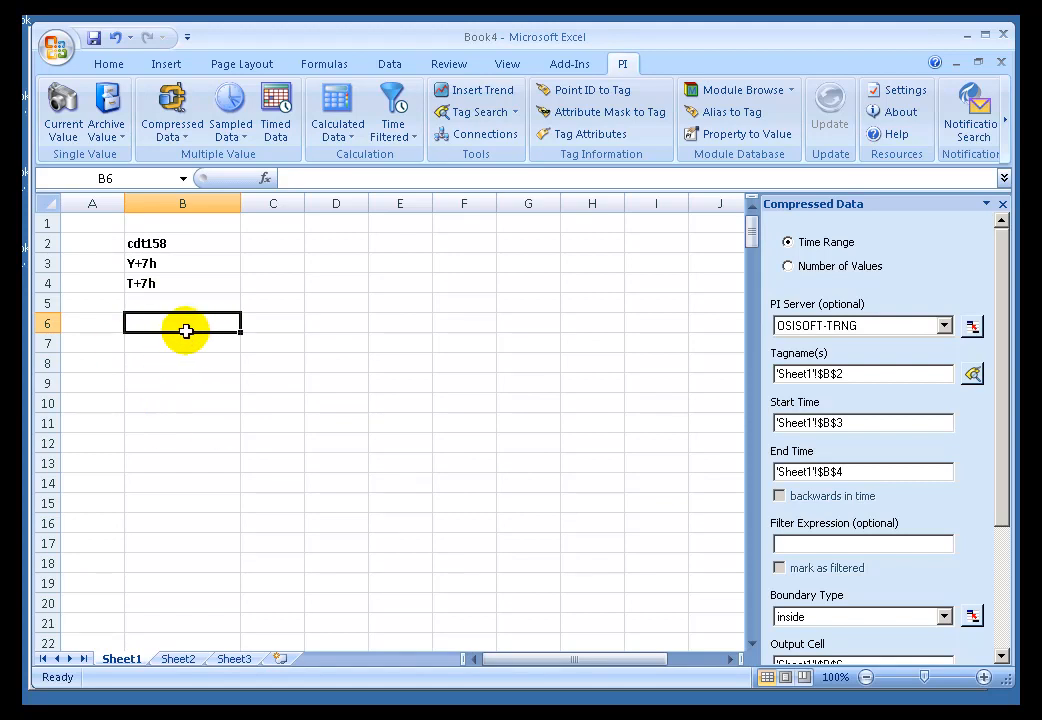
click(160, 300)
click(160, 321)
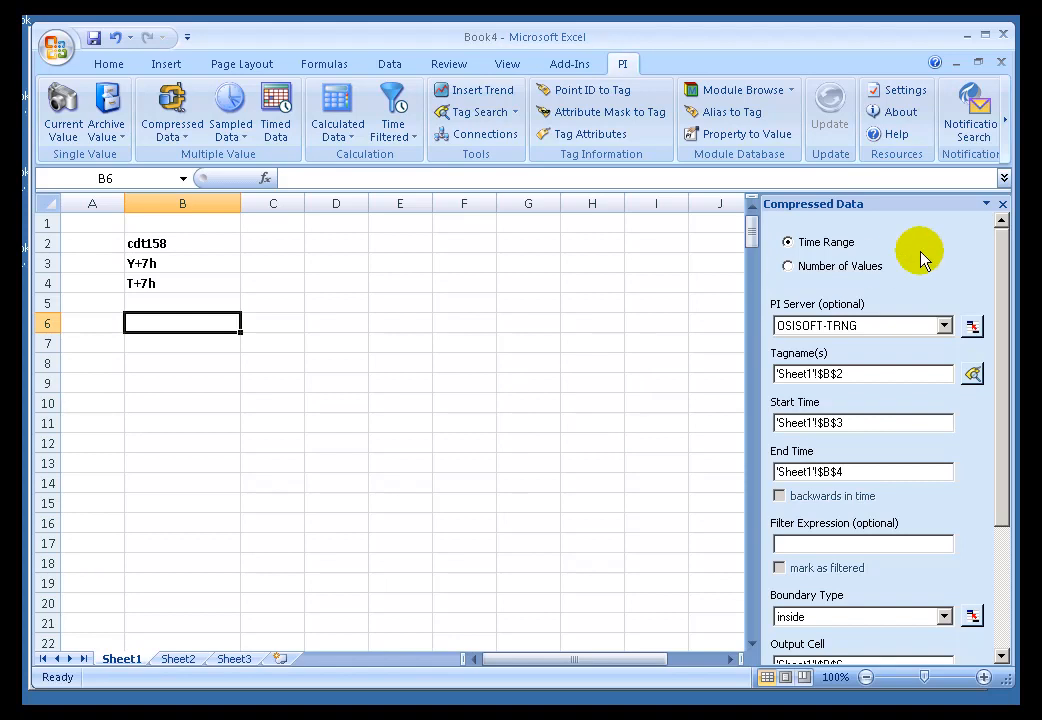
click(1003, 204)
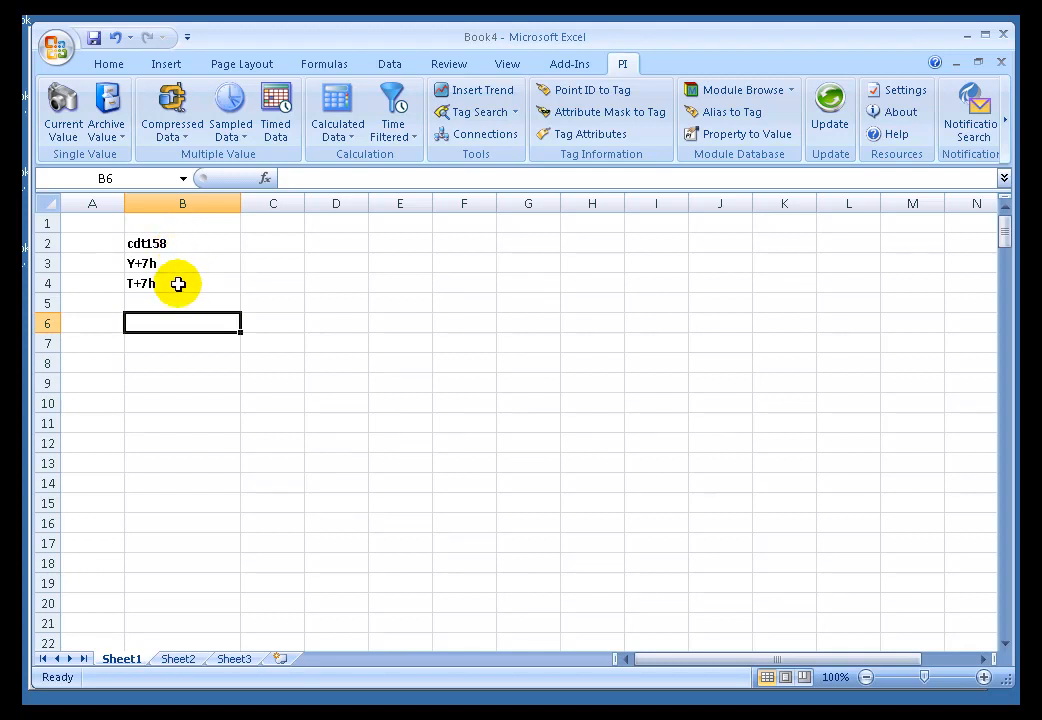
click(181, 328)
click(181, 346)
click(181, 315)
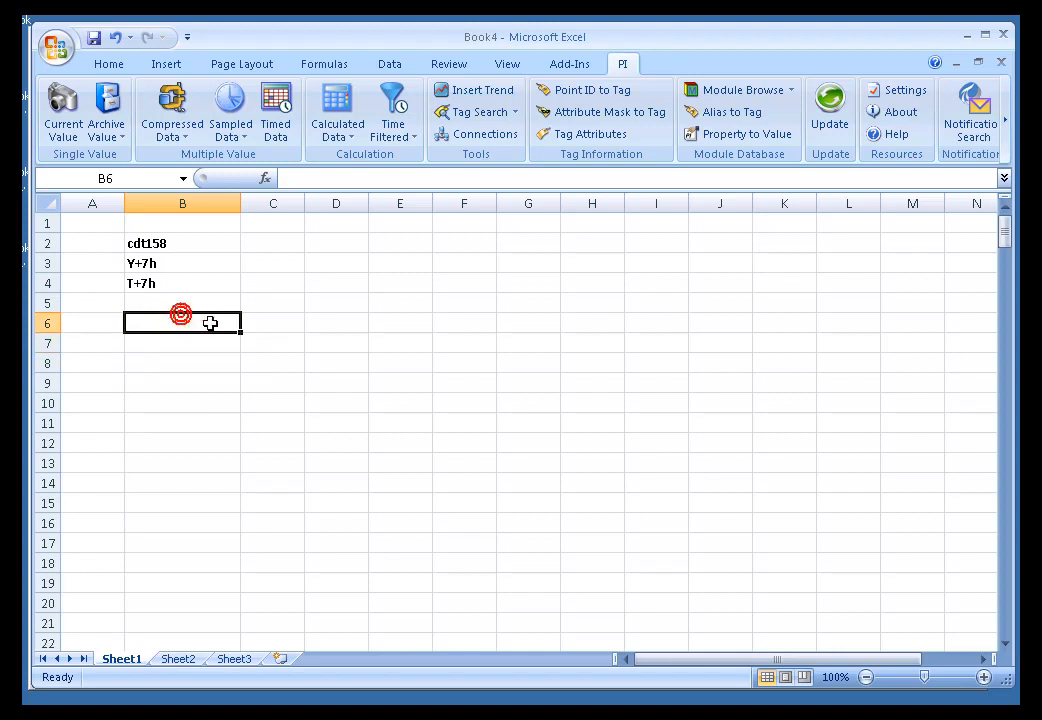
click(175, 115)
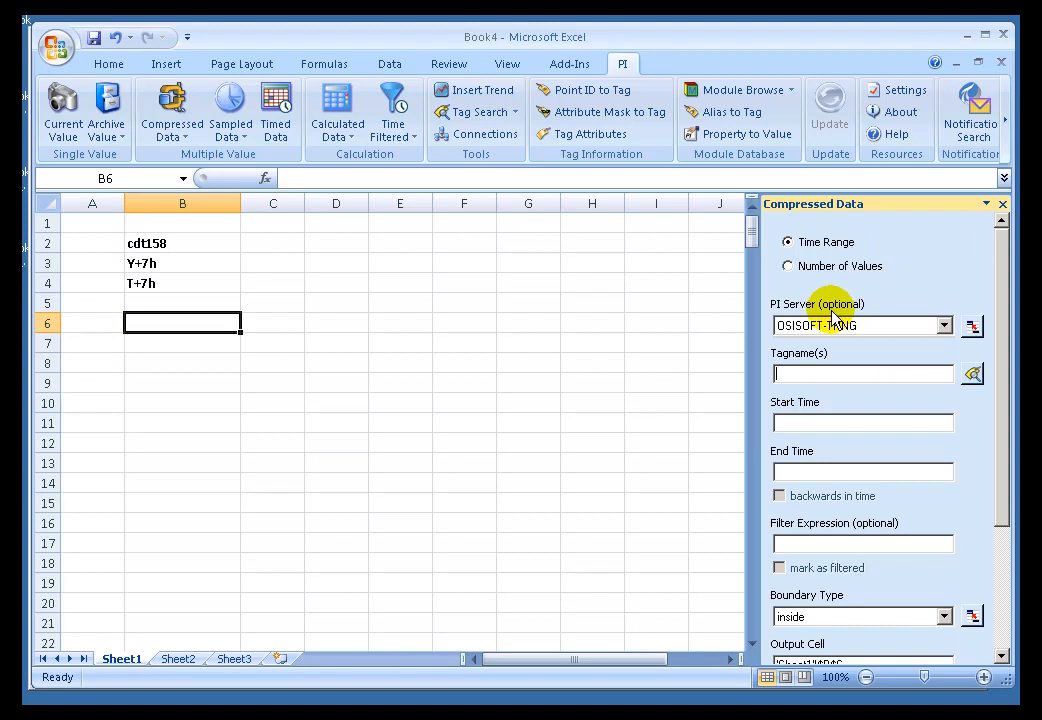
Compare the Number of Values and Time Range modes and review the remaining Compressed Data options, leaving Time Range selected
click(788, 267)
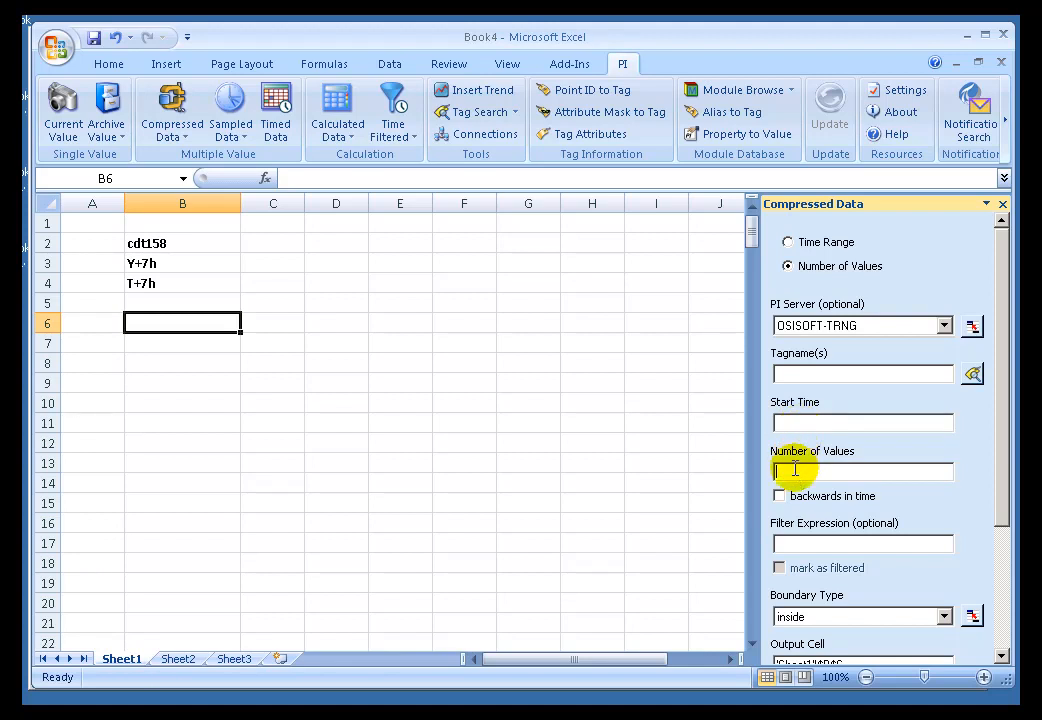
click(812, 242)
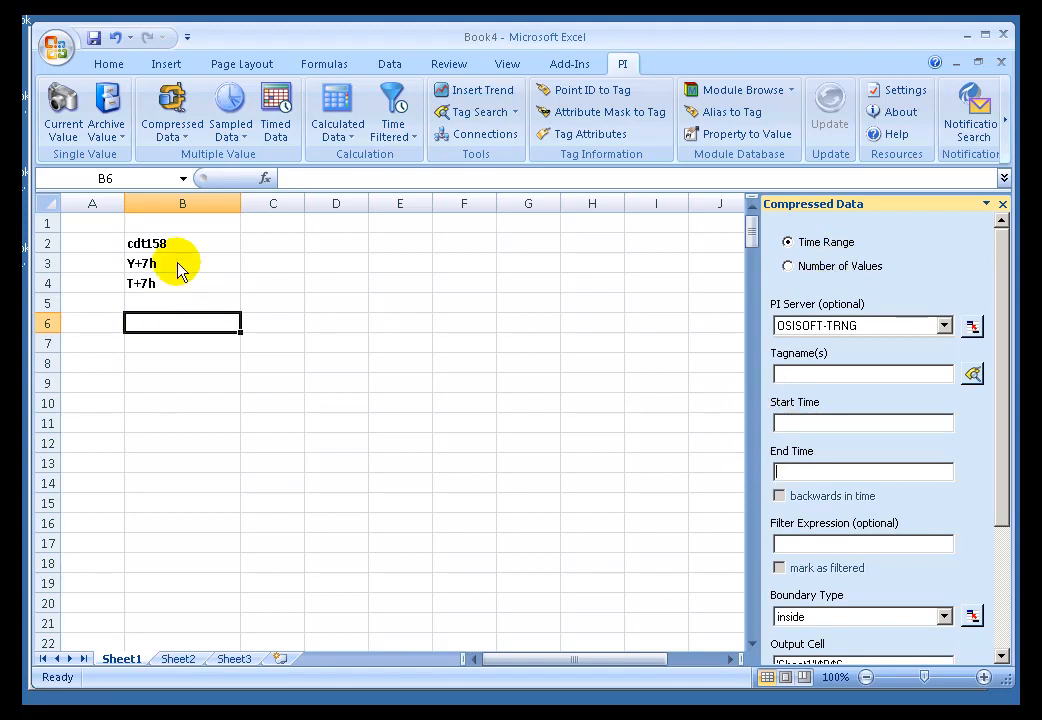
drag(1006, 452, 1005, 650)
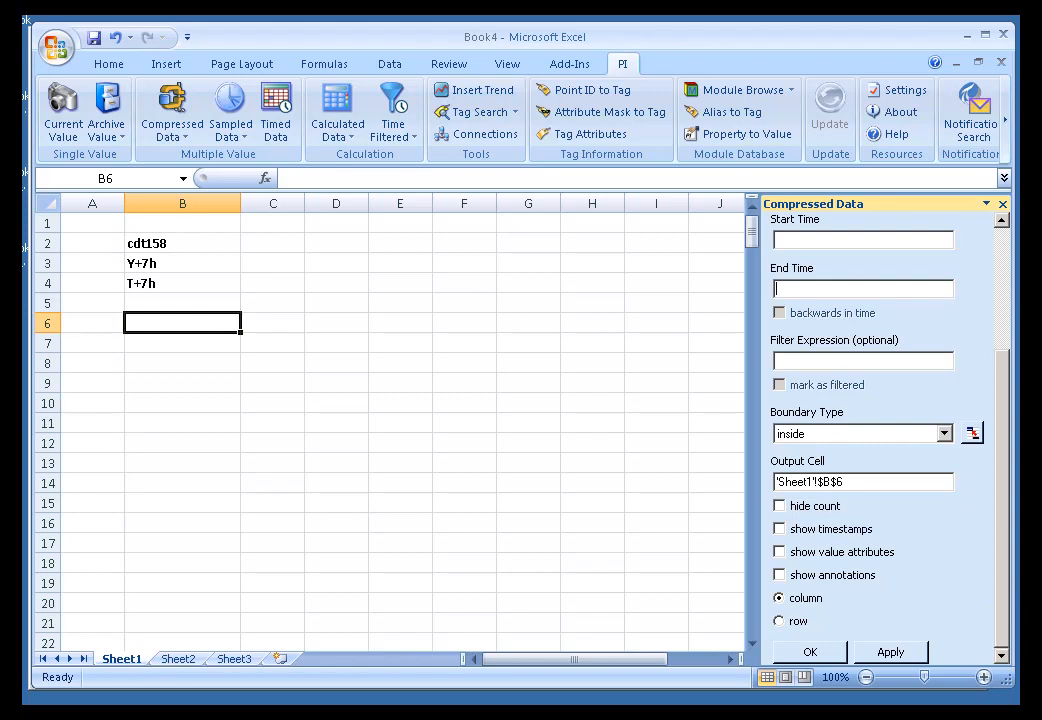
drag(1000, 400, 1000, 242)
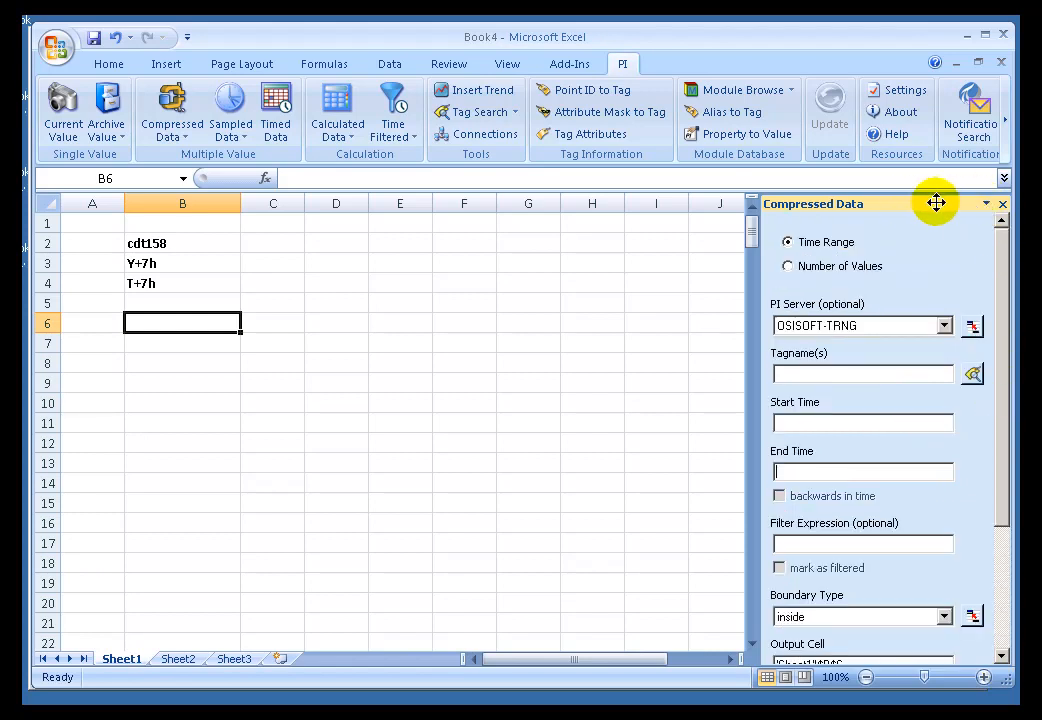
Undock the Compressed Data pane from the window's edge and dock it back
click(987, 205)
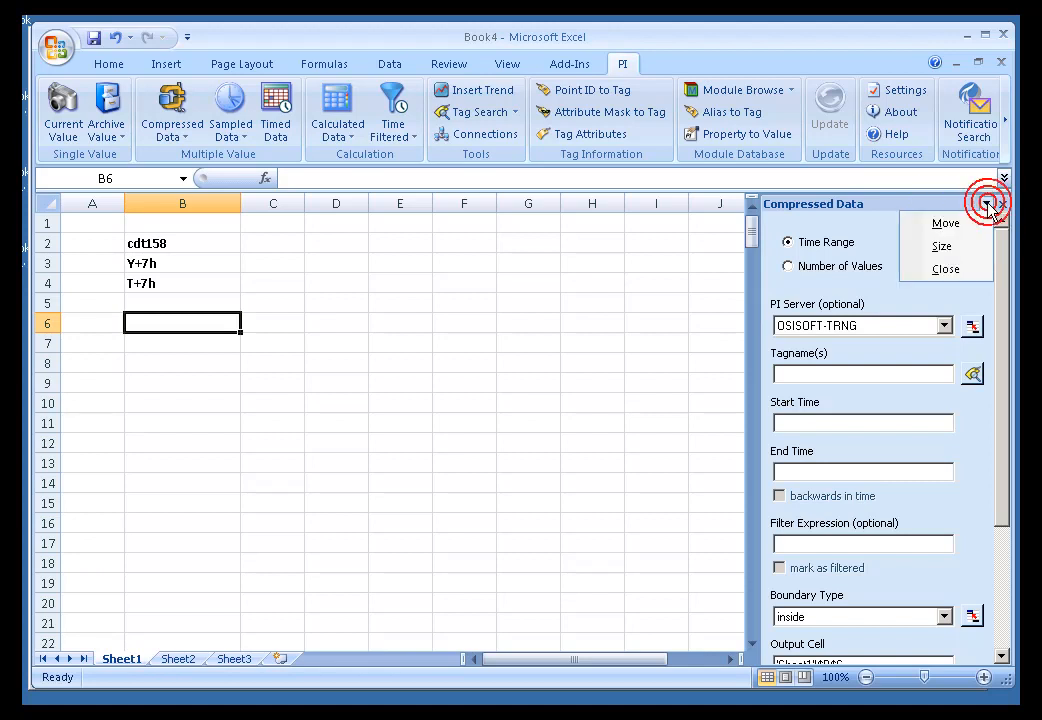
click(940, 228)
drag(933, 203, 602, 72)
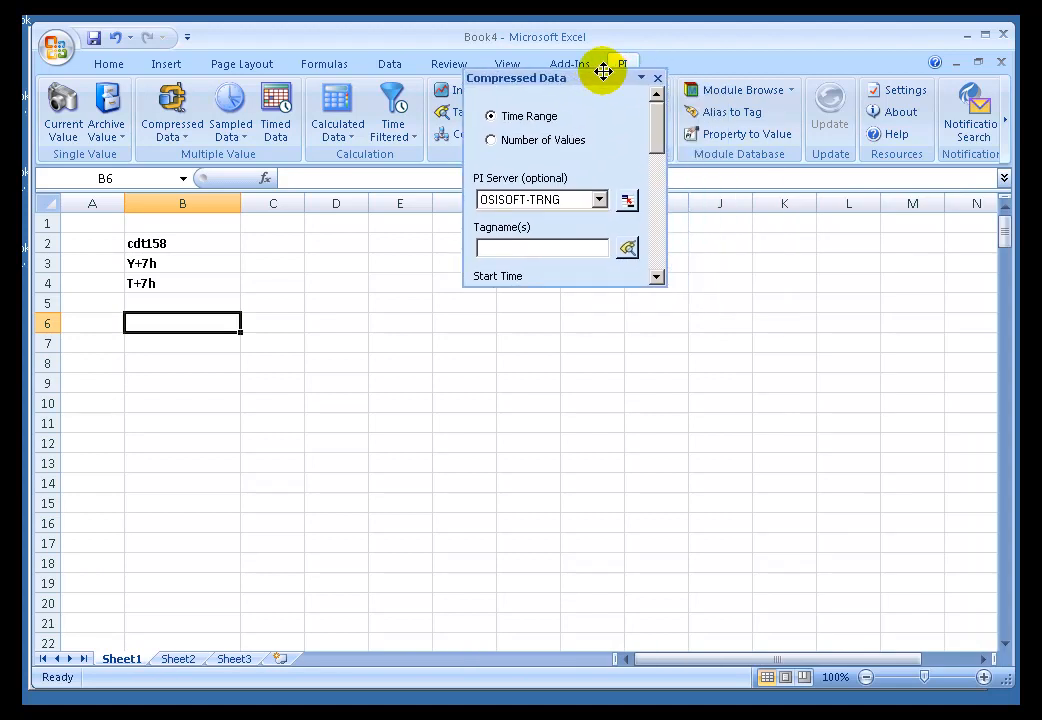
double_click(606, 79)
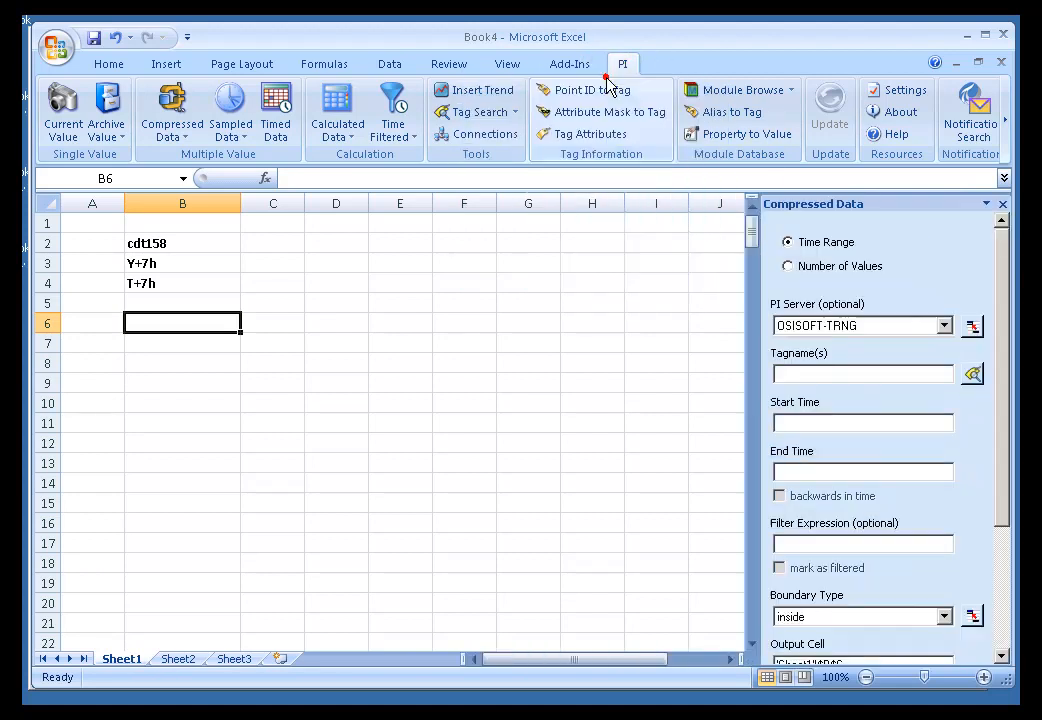
Float the Compressed Data pane over the worksheet and enlarge it to show the fields down to the column option
click(987, 204)
click(947, 225)
drag(910, 209, 552, 78)
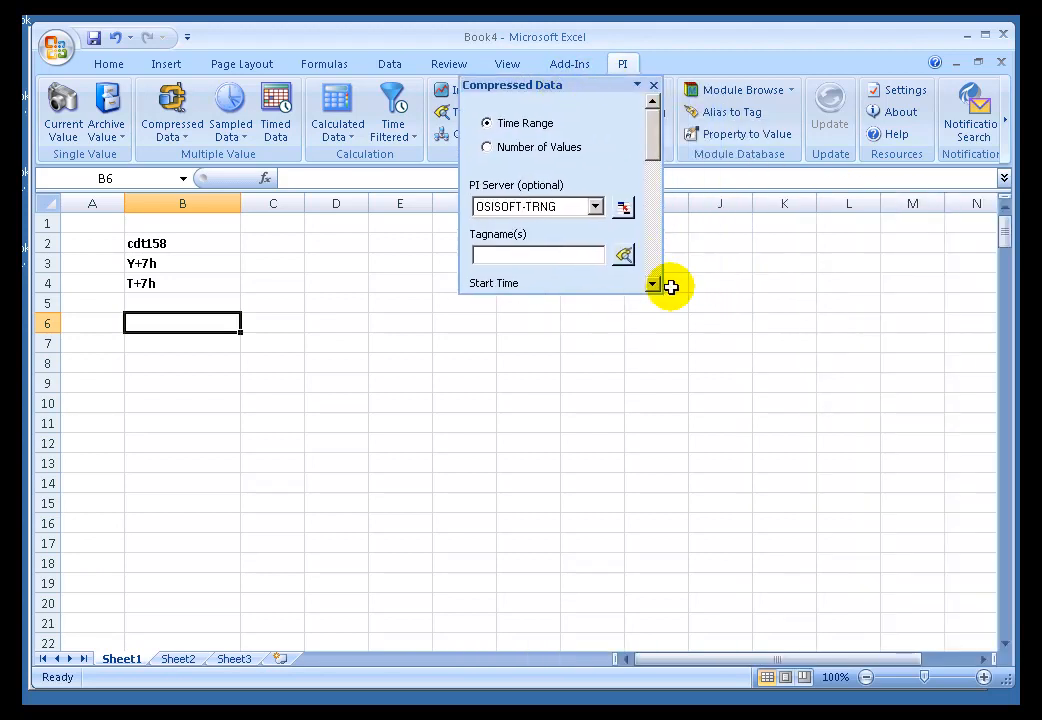
drag(659, 289, 830, 645)
drag(691, 79, 765, 47)
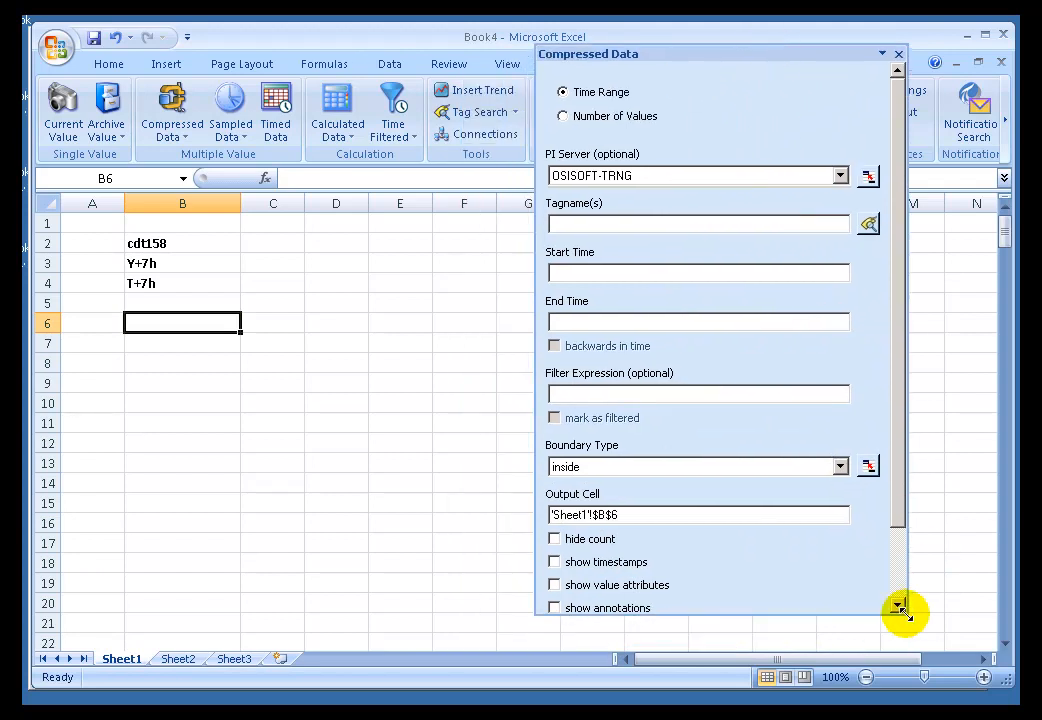
drag(903, 612, 866, 644)
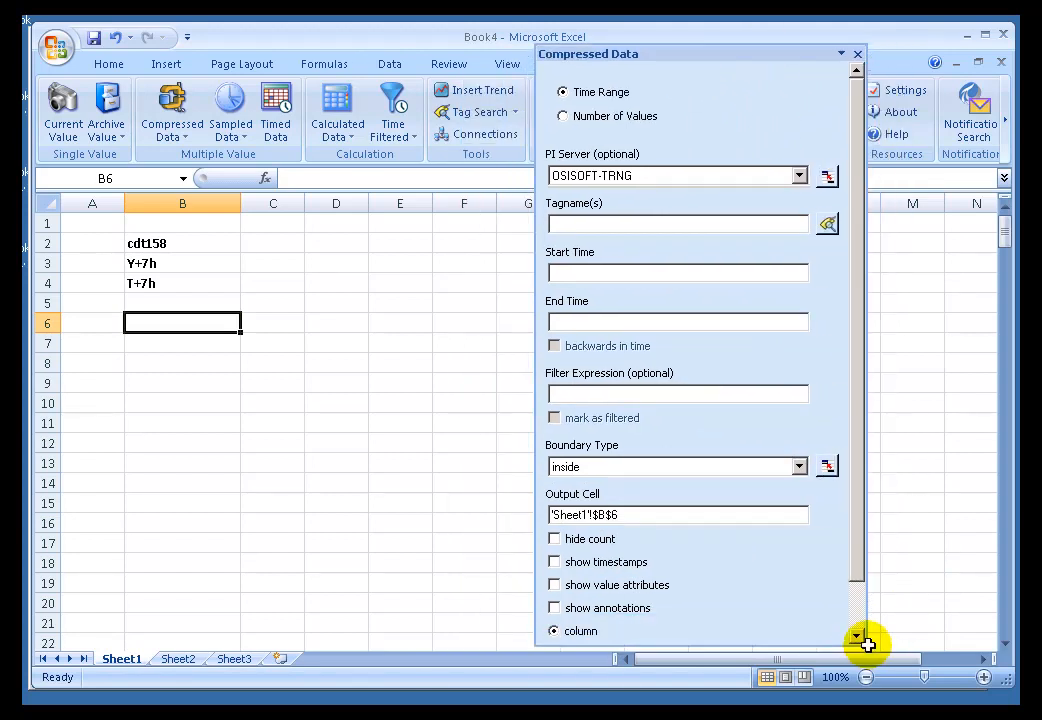
drag(861, 577, 857, 467)
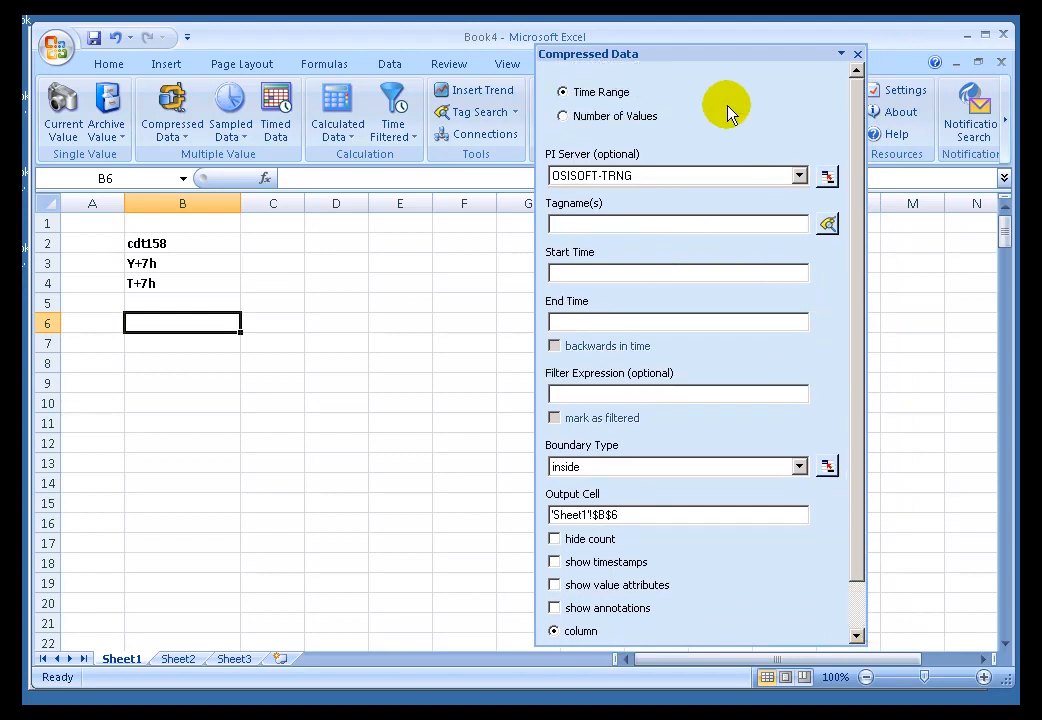
Dock the enlarged Compressed Data pane and float it over the worksheet again
double_click(705, 55)
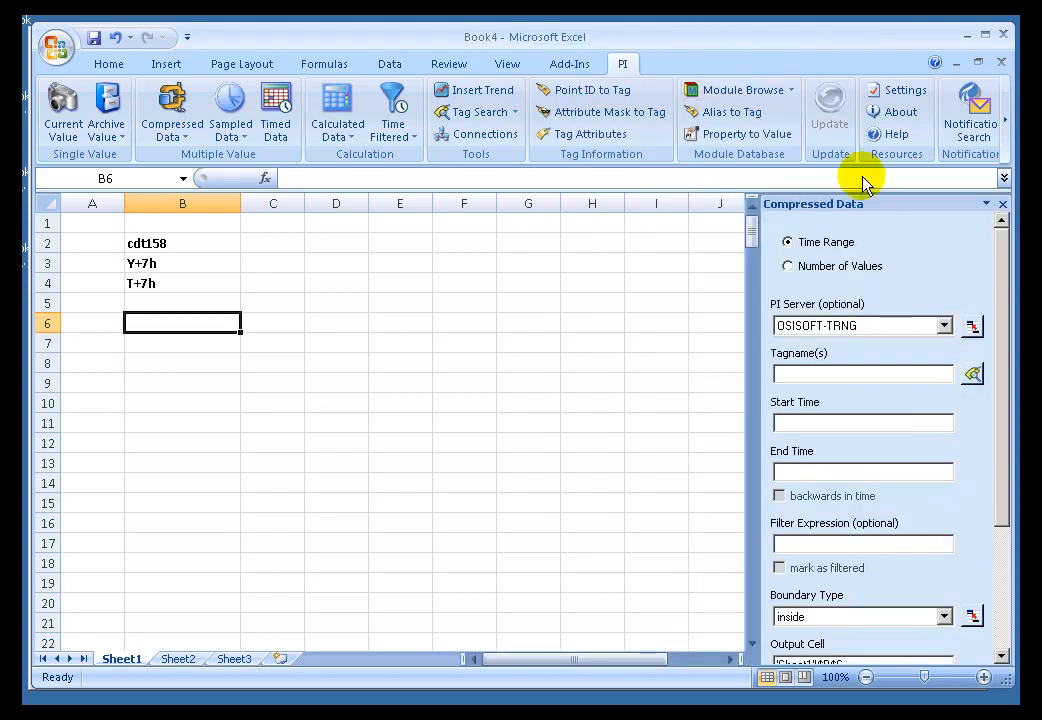
click(986, 203)
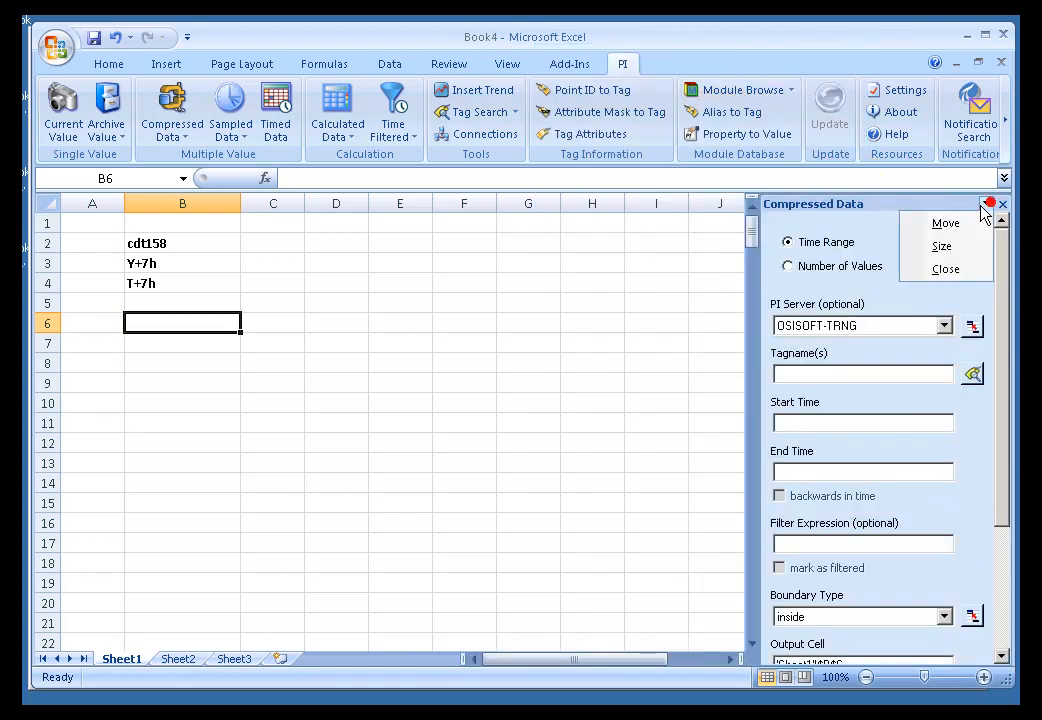
click(946, 223)
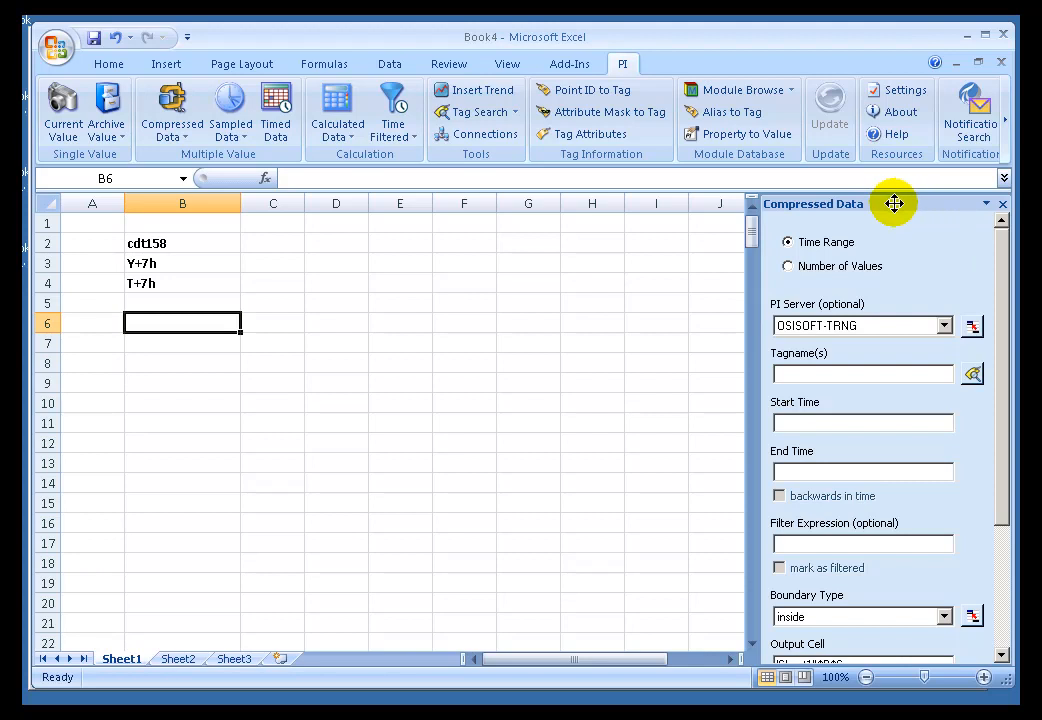
drag(894, 204, 741, 58)
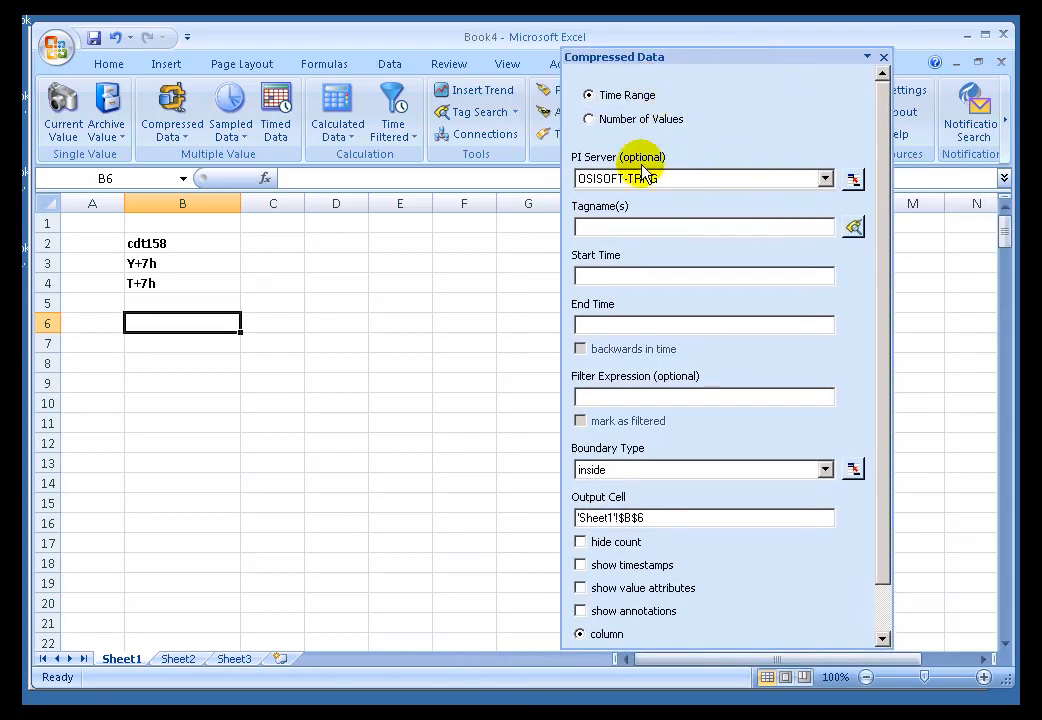
Reference cell B2 as the tagname, B3 as the start time and B4 as the end time for the compressed data query
click(599, 227)
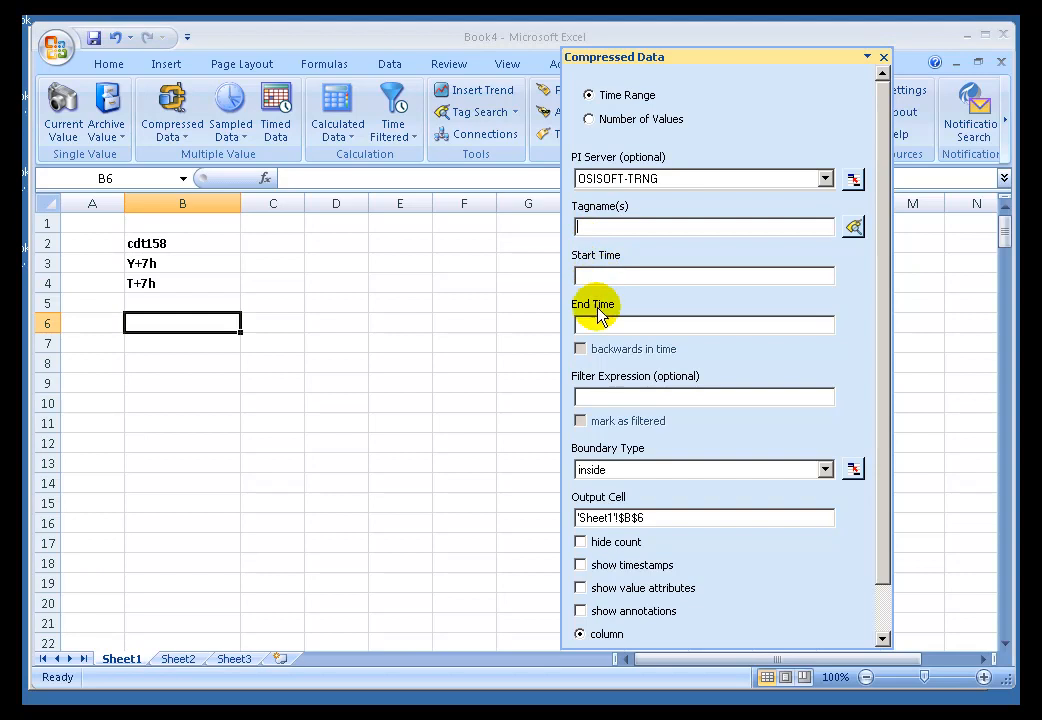
click(588, 226)
click(154, 243)
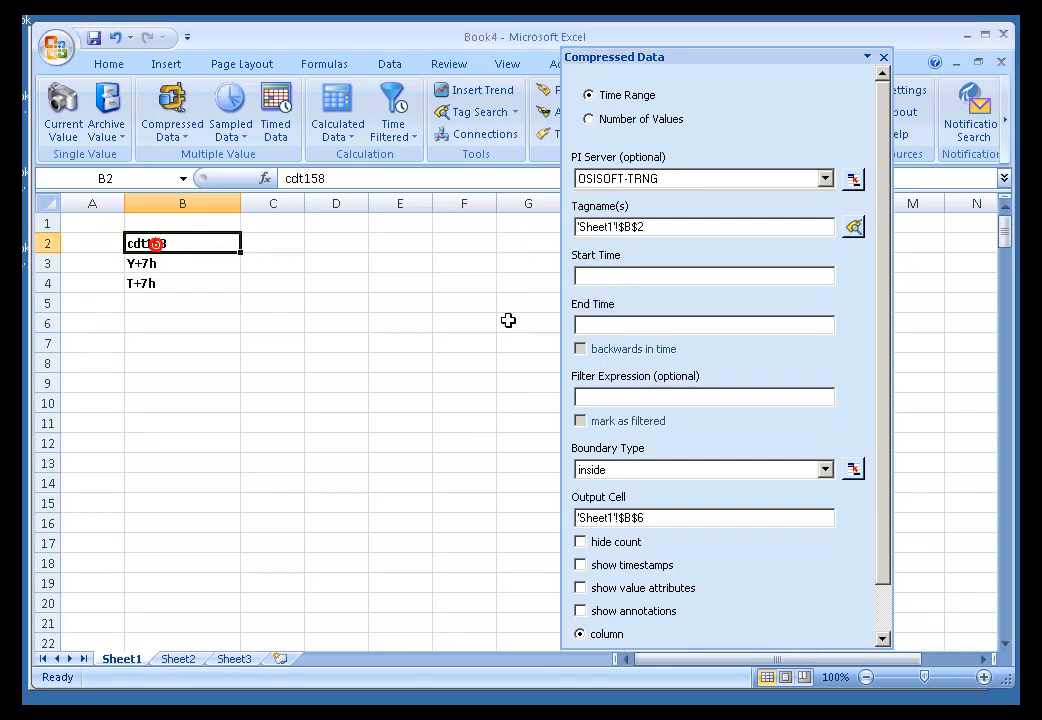
click(600, 277)
click(155, 263)
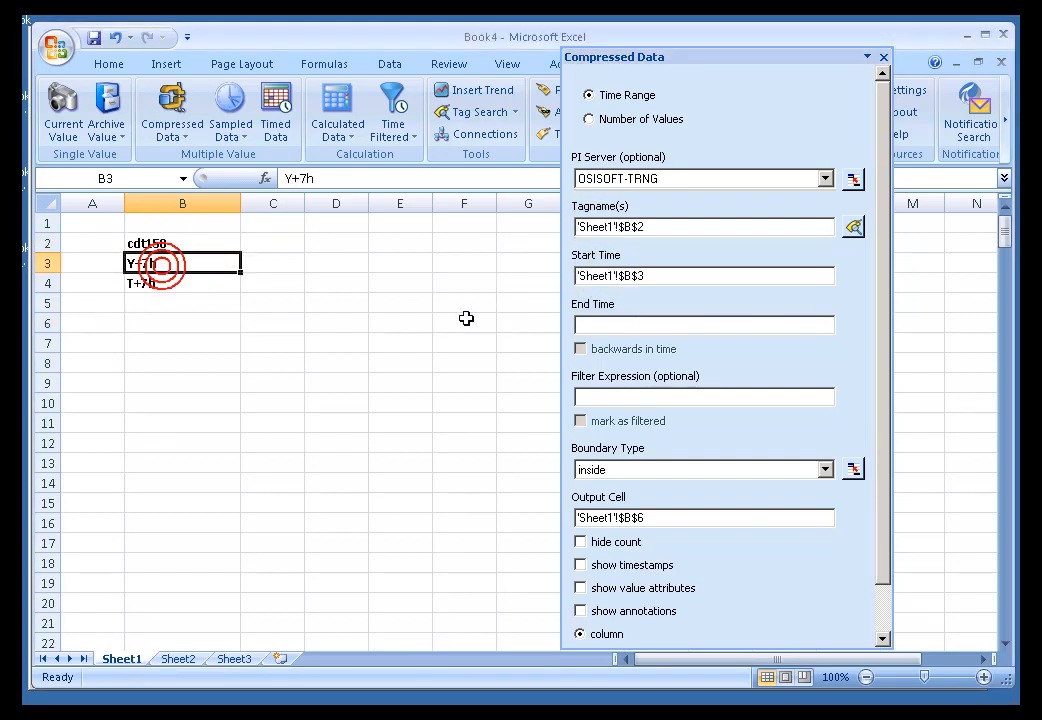
click(593, 325)
click(163, 283)
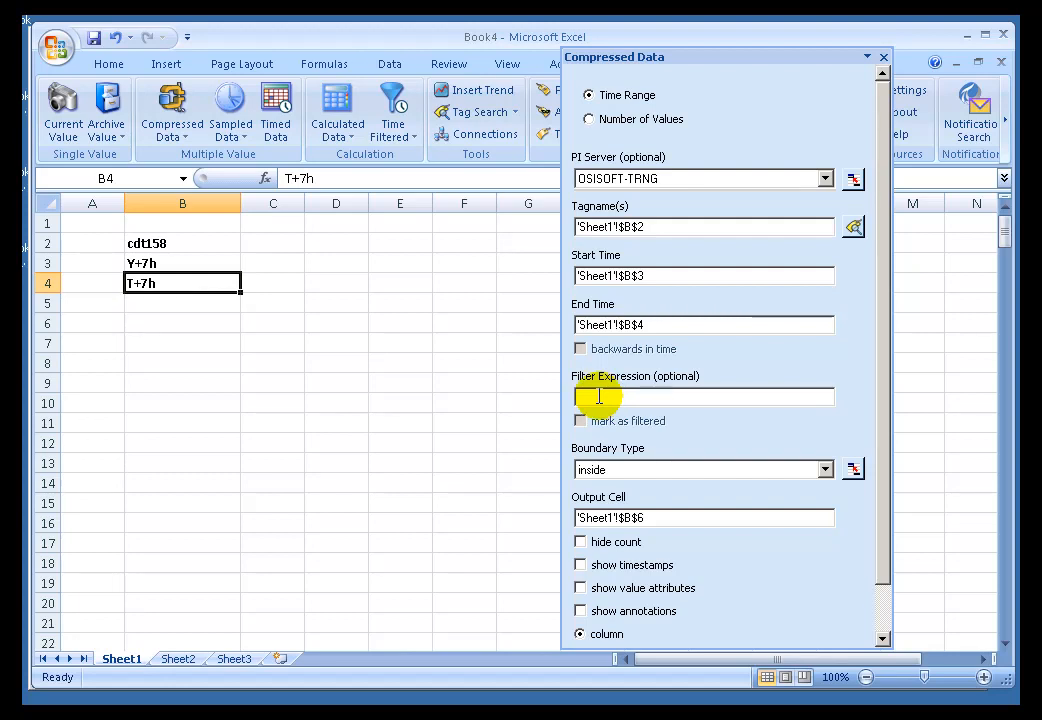
Turn on show timestamps, leaving the filter expression empty, and insert the compressed data into the worksheet at cell B6
click(595, 397)
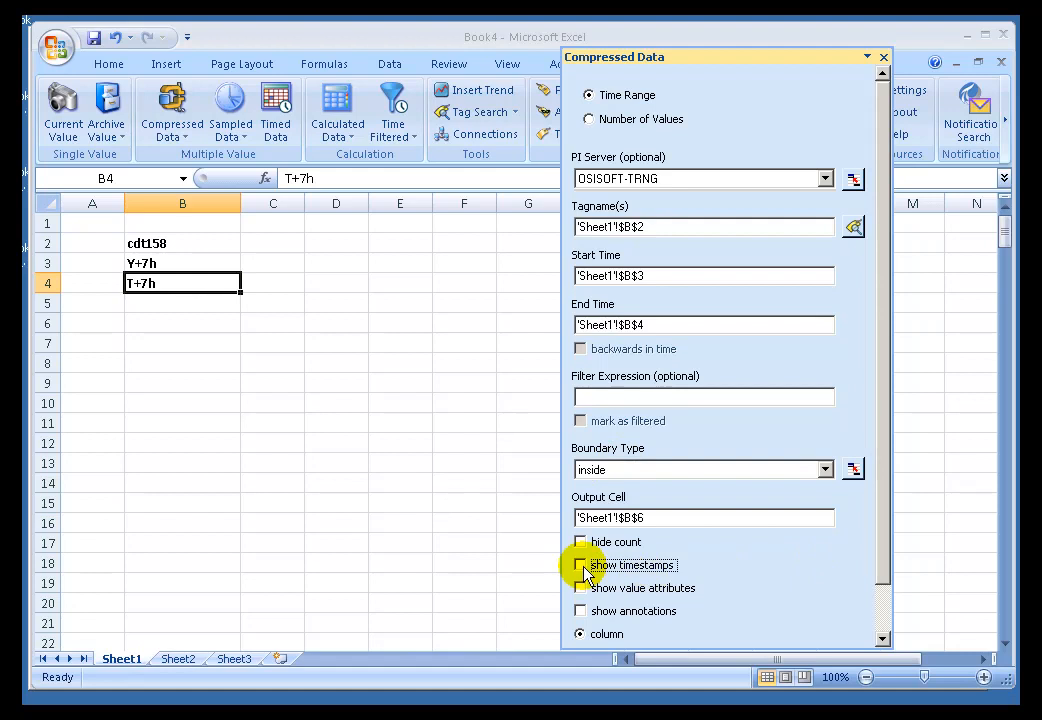
click(584, 570)
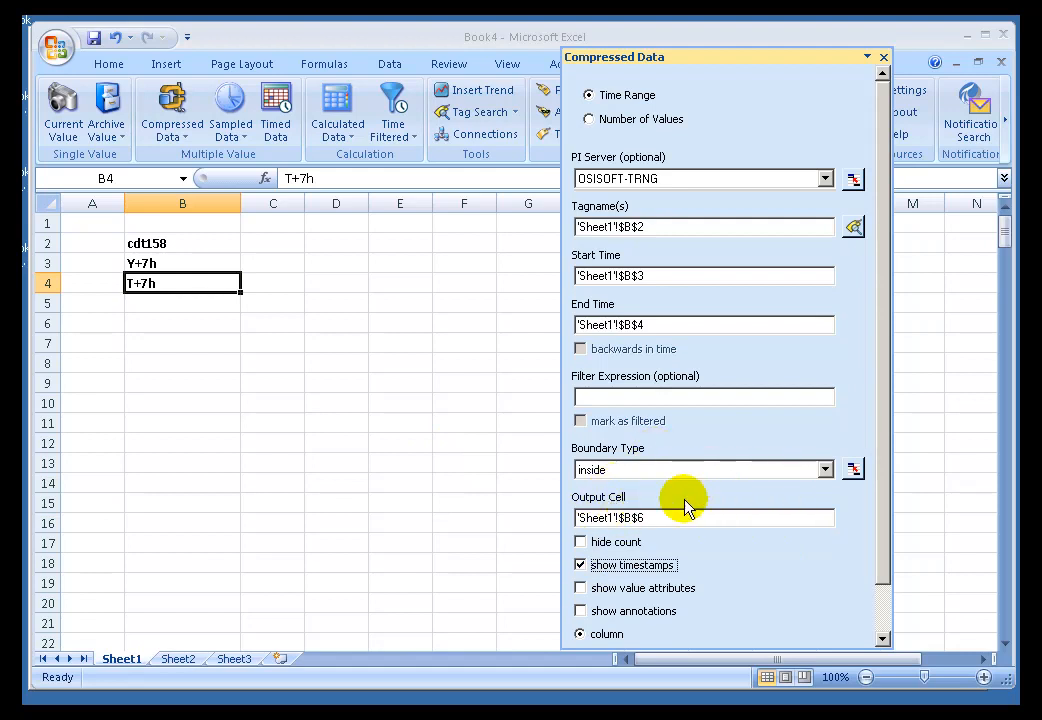
drag(884, 523, 879, 614)
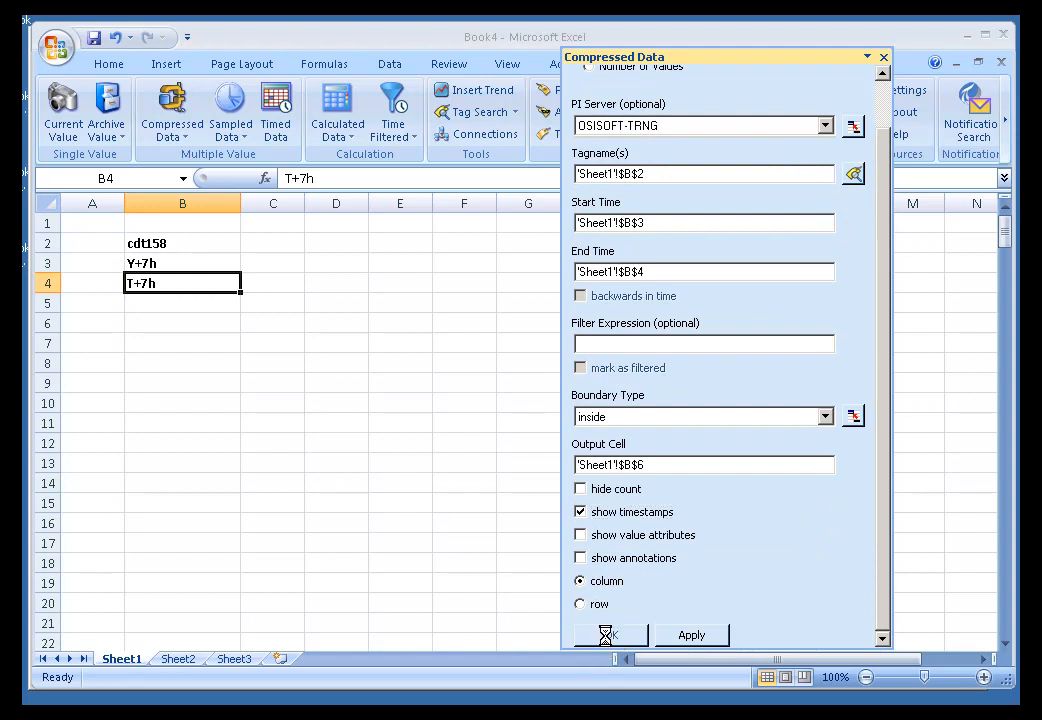
click(610, 636)
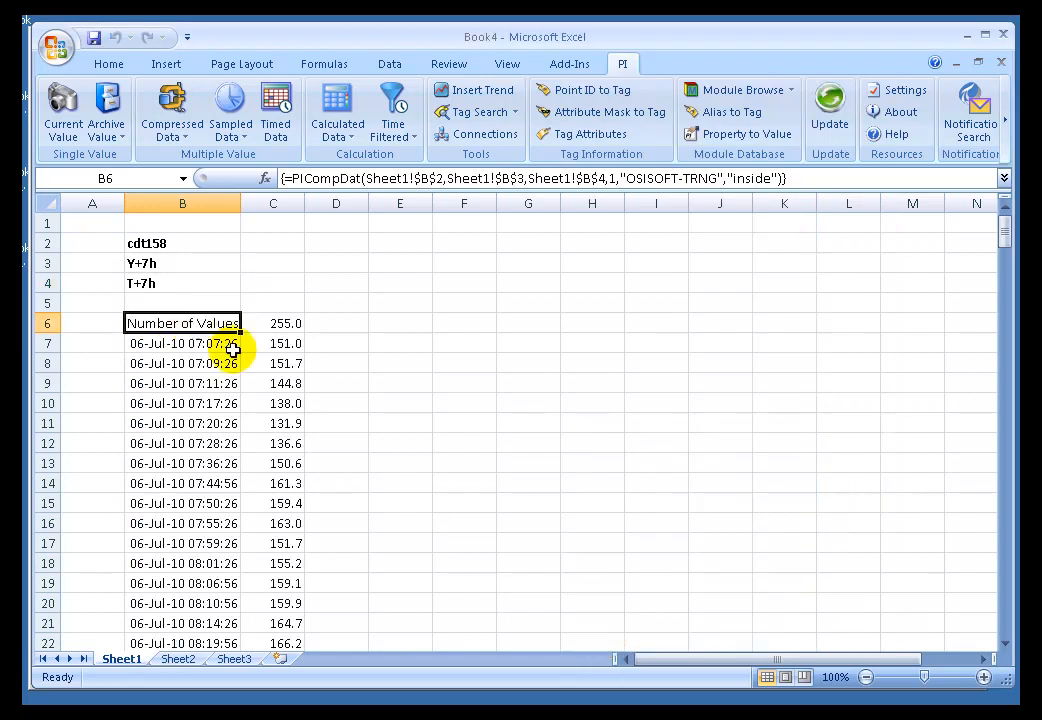